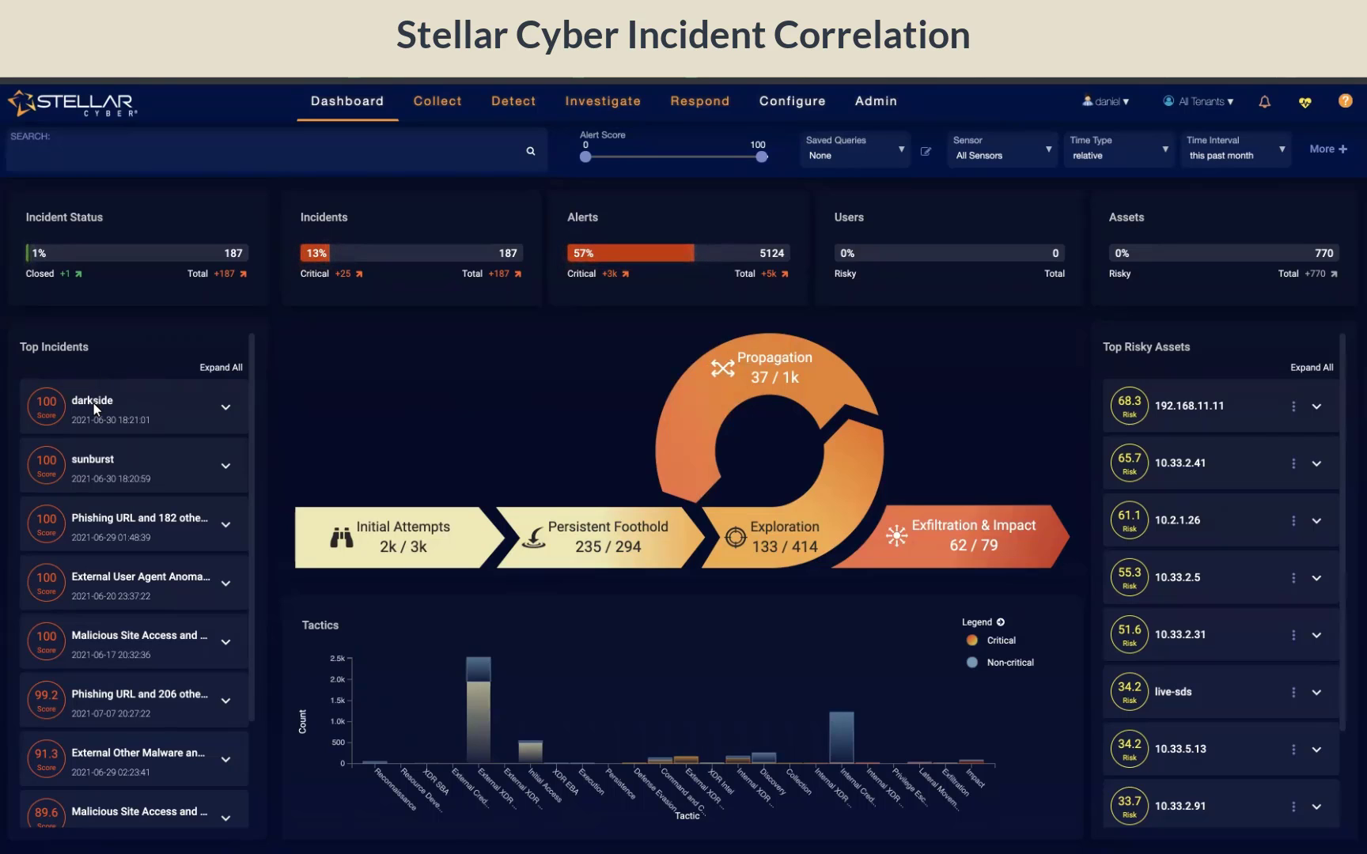
Find the darkside incident in the Investigate > Incidents table and open its details
click(93, 404)
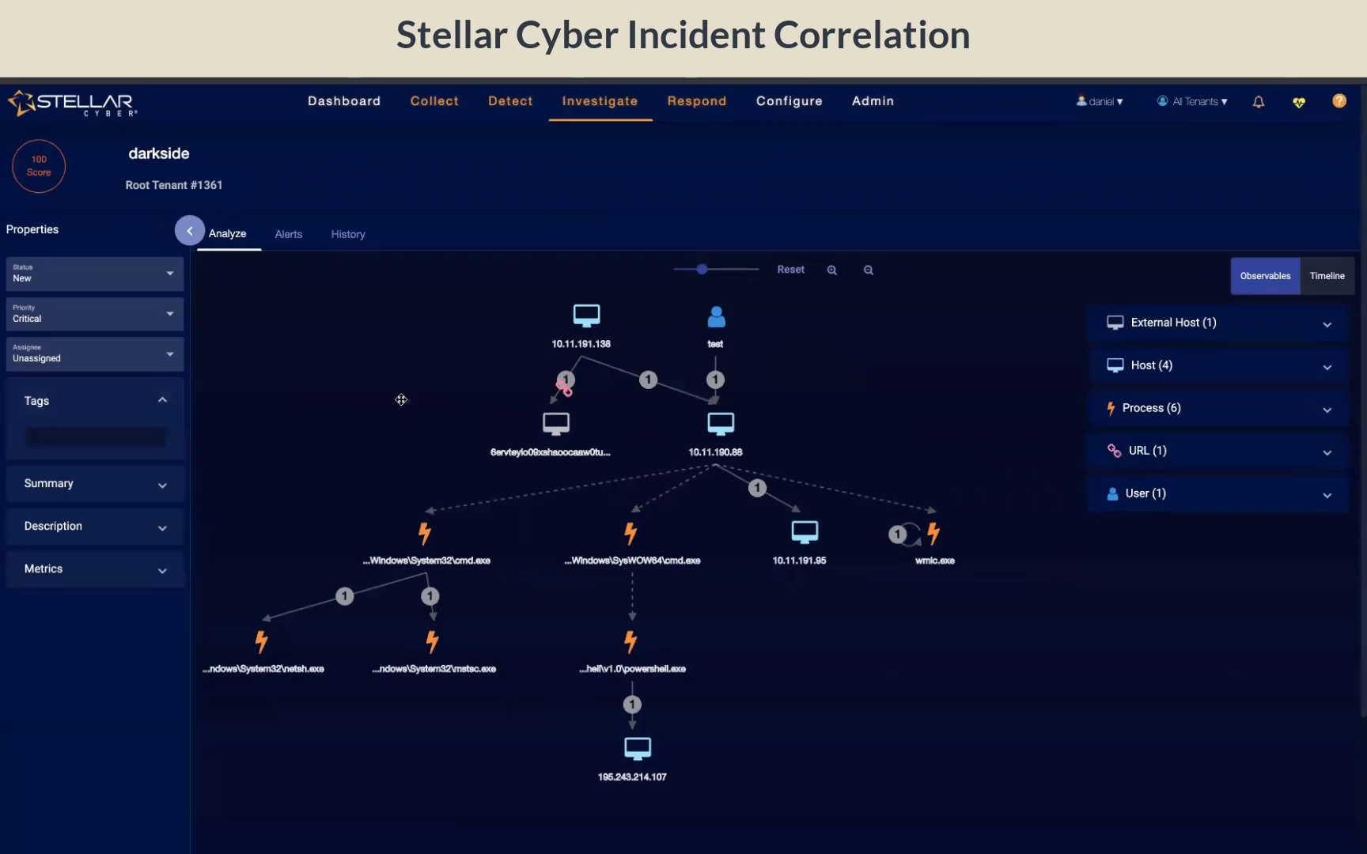
click(604, 106)
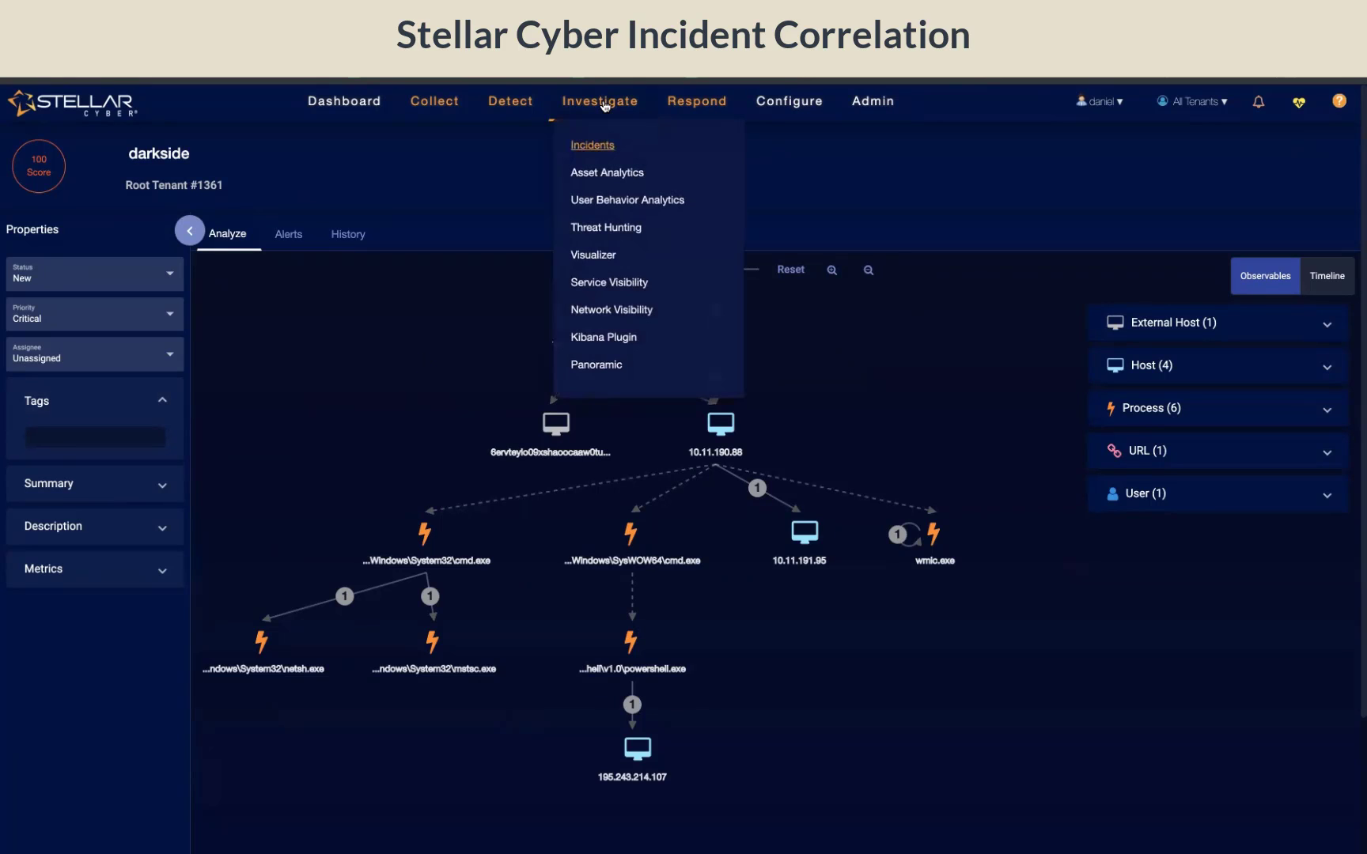
click(597, 149)
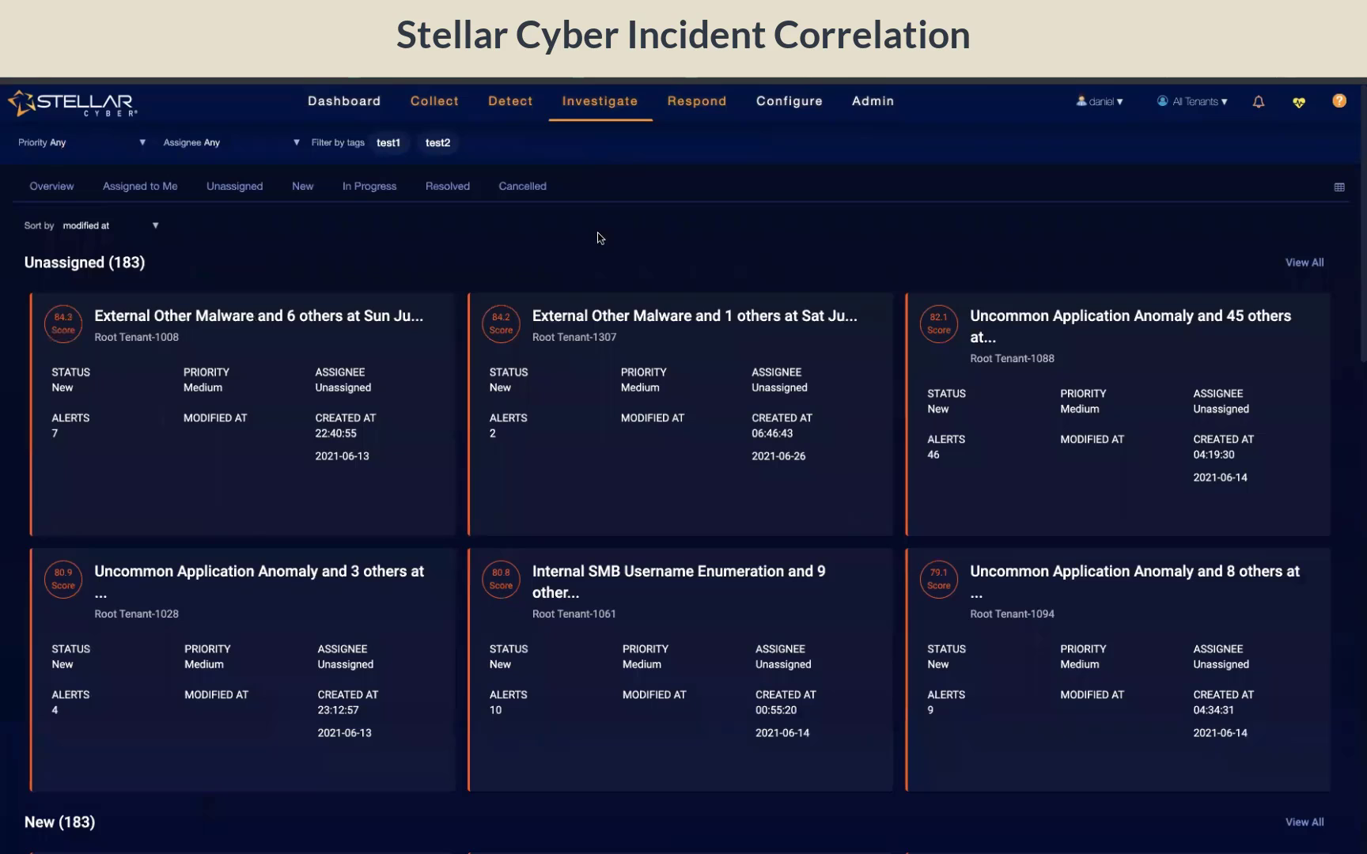
click(1337, 190)
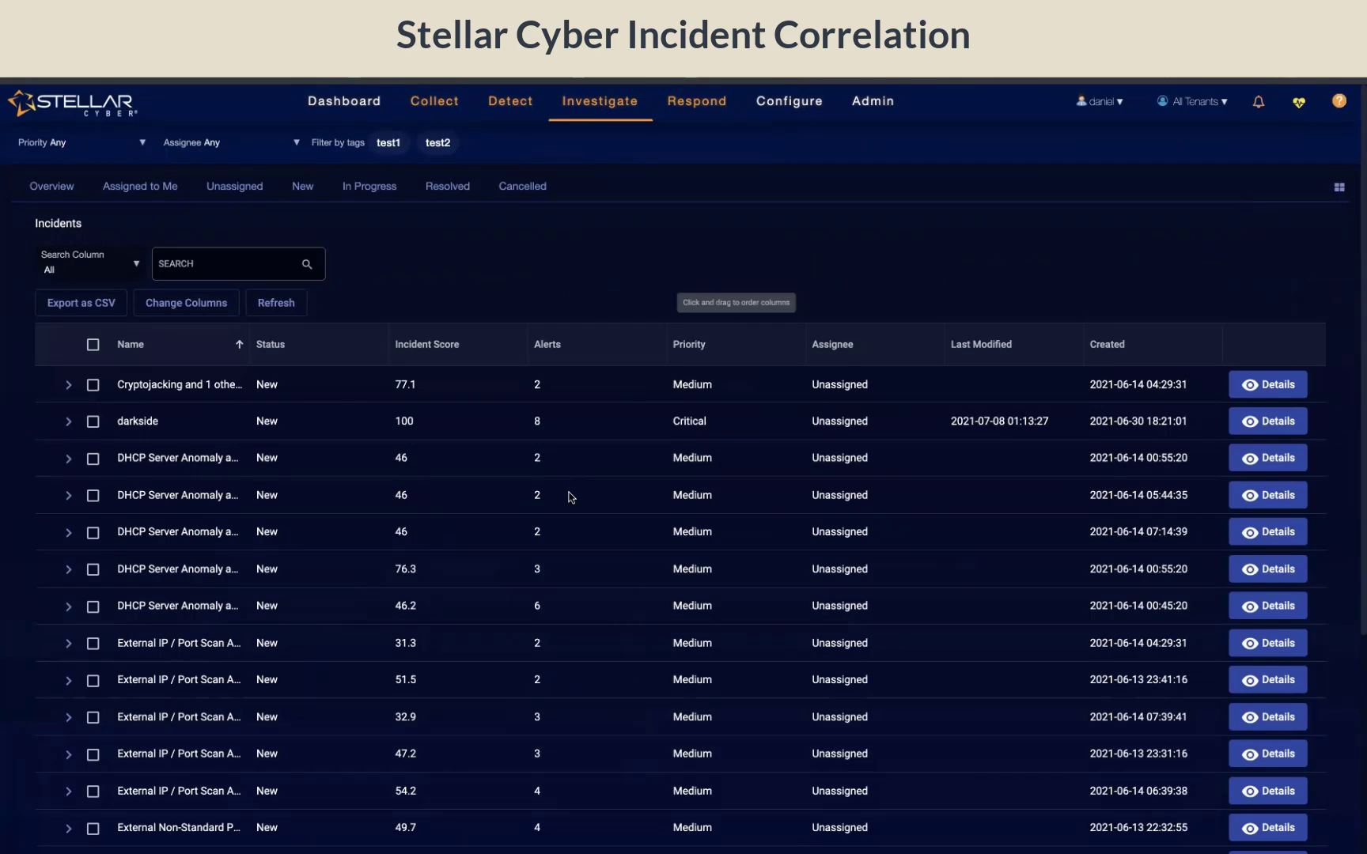
scroll(568, 496, down, 1)
scroll(568, 496, up, 1)
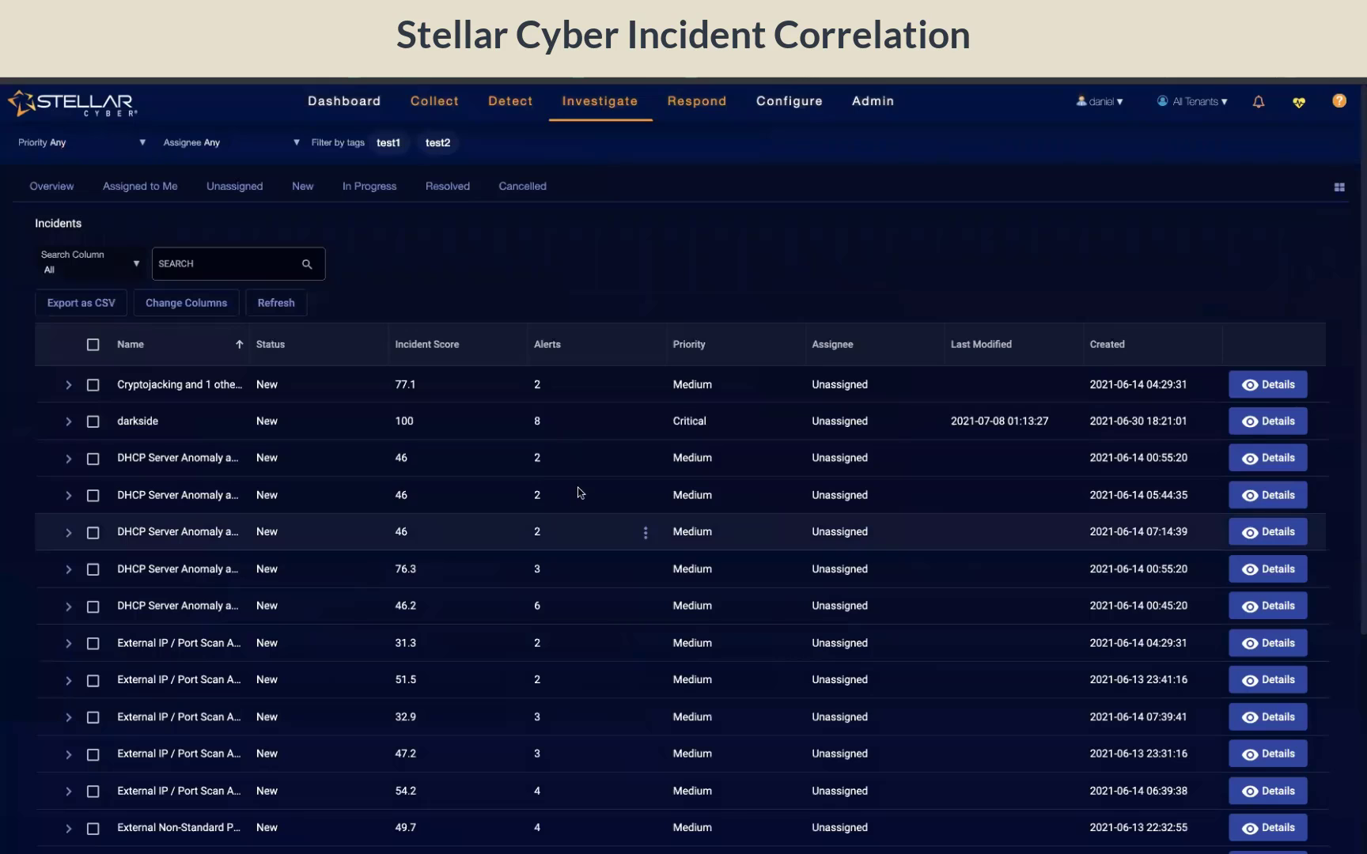
click(1275, 424)
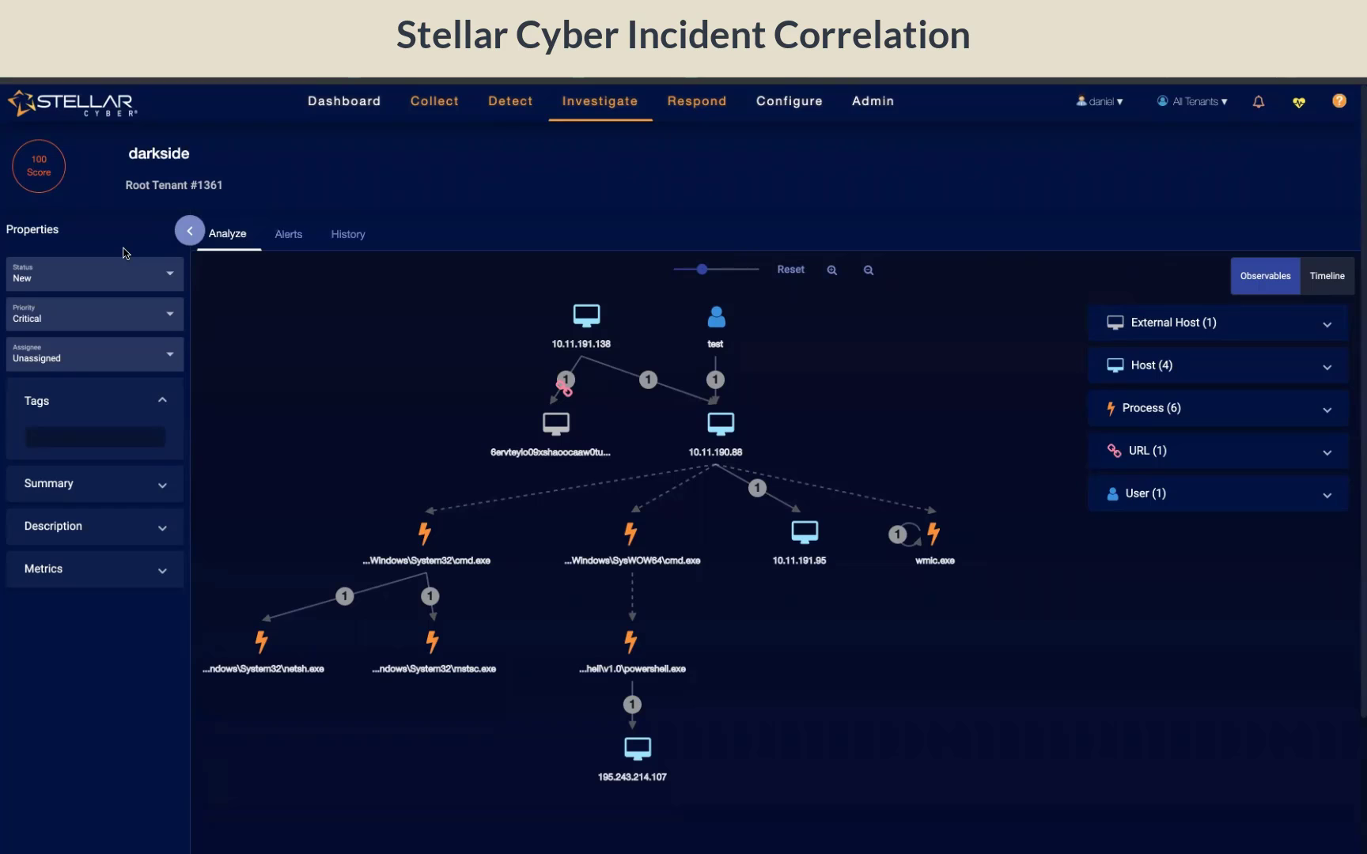
click(189, 231)
click(22, 233)
click(158, 585)
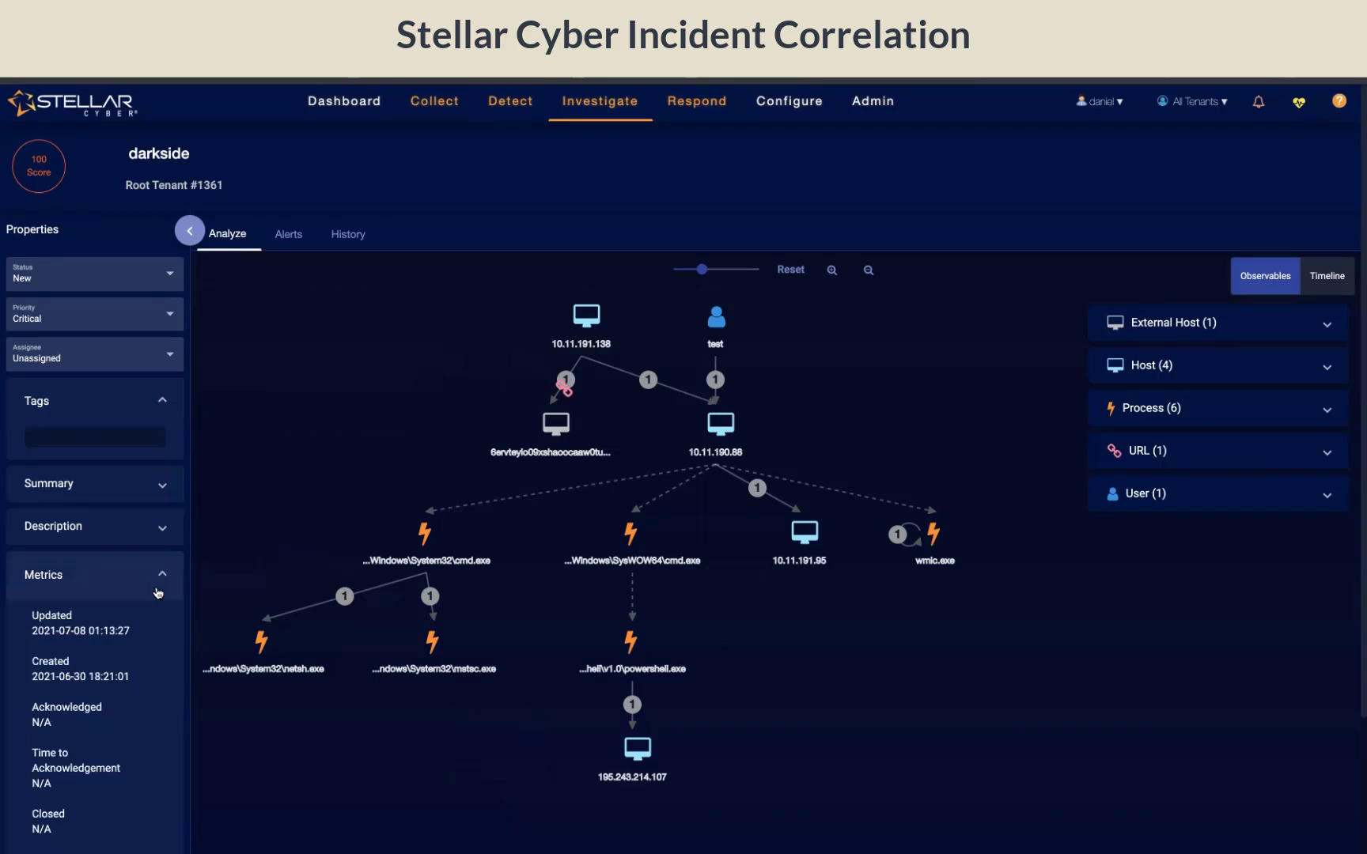
click(159, 574)
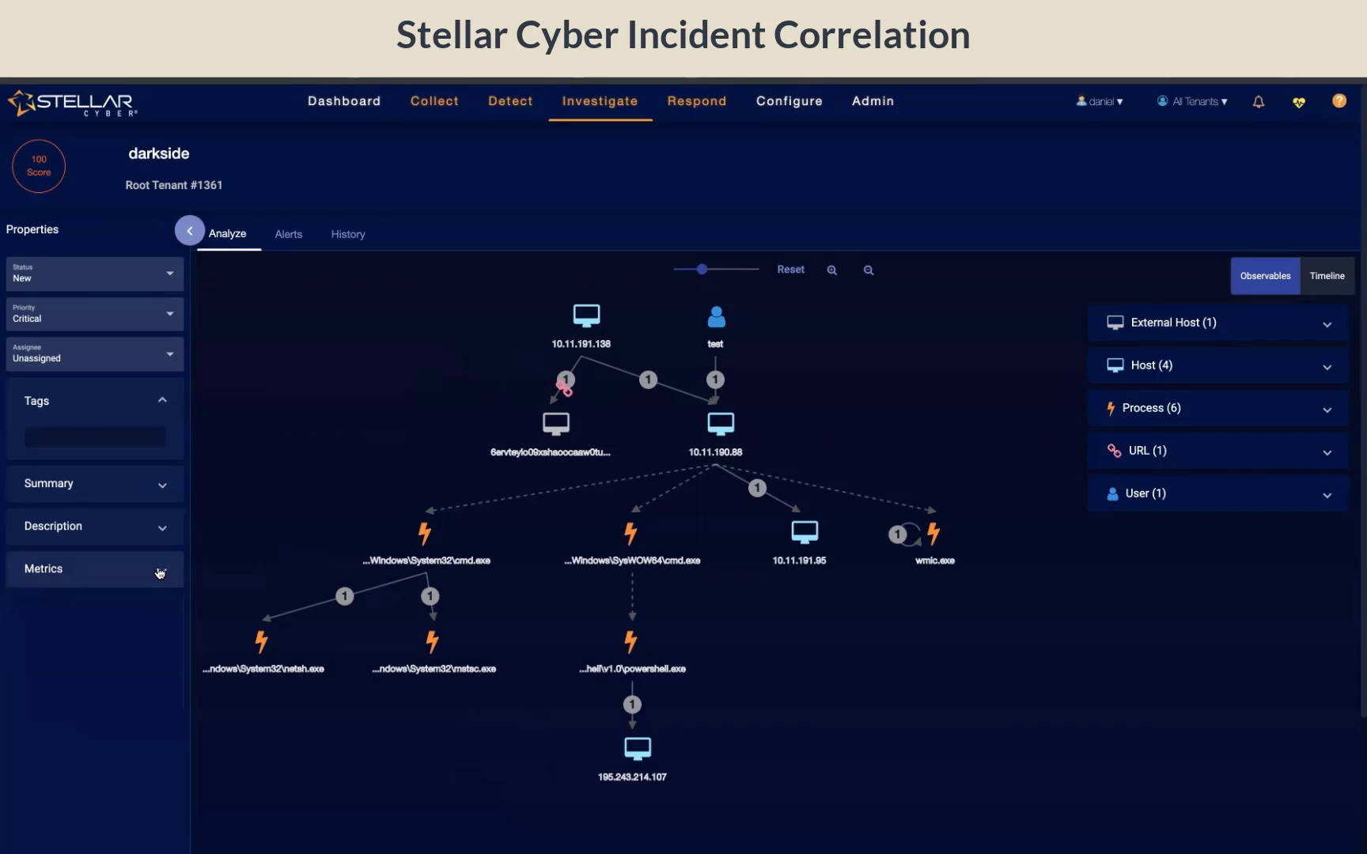
click(169, 278)
click(169, 278)
click(169, 316)
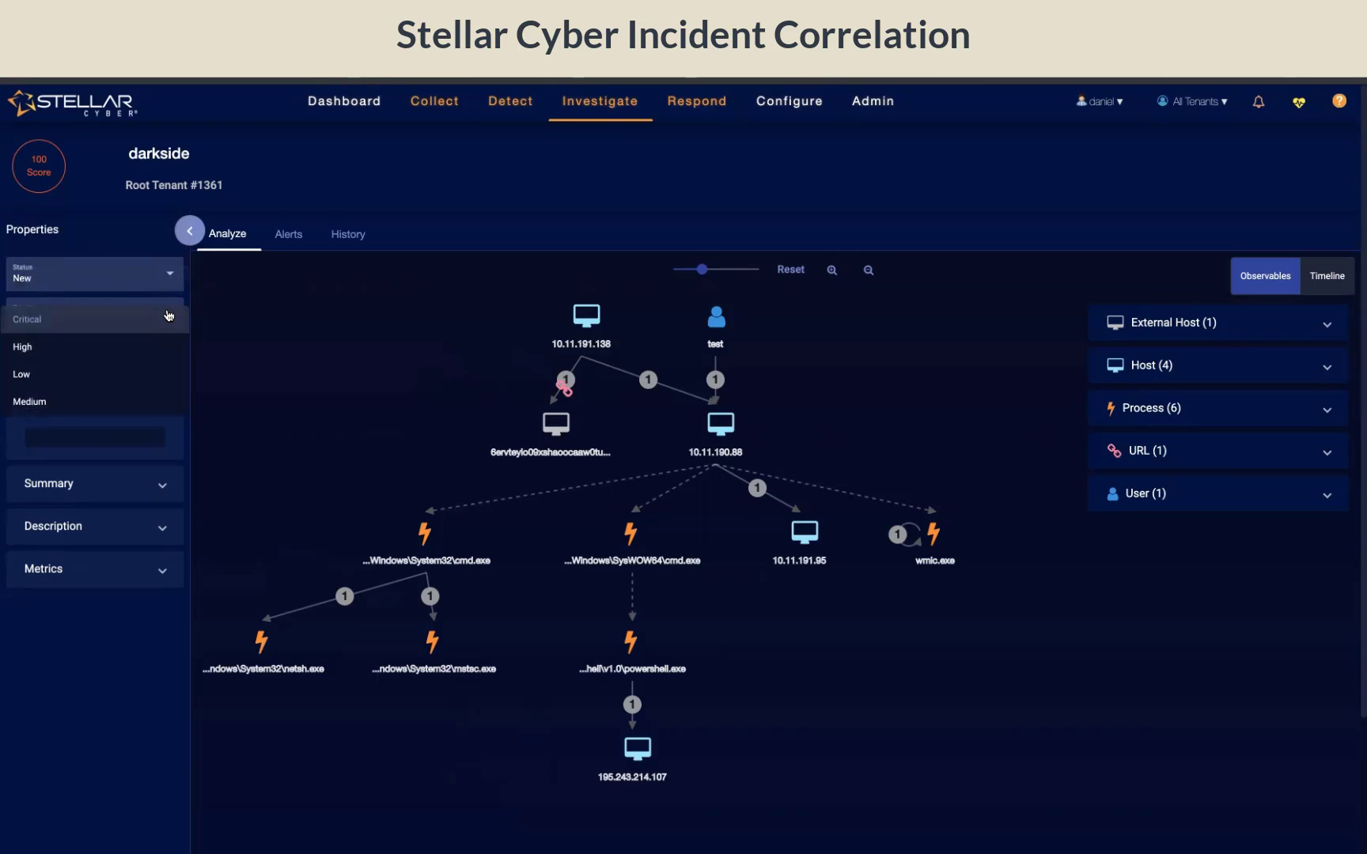
click(169, 316)
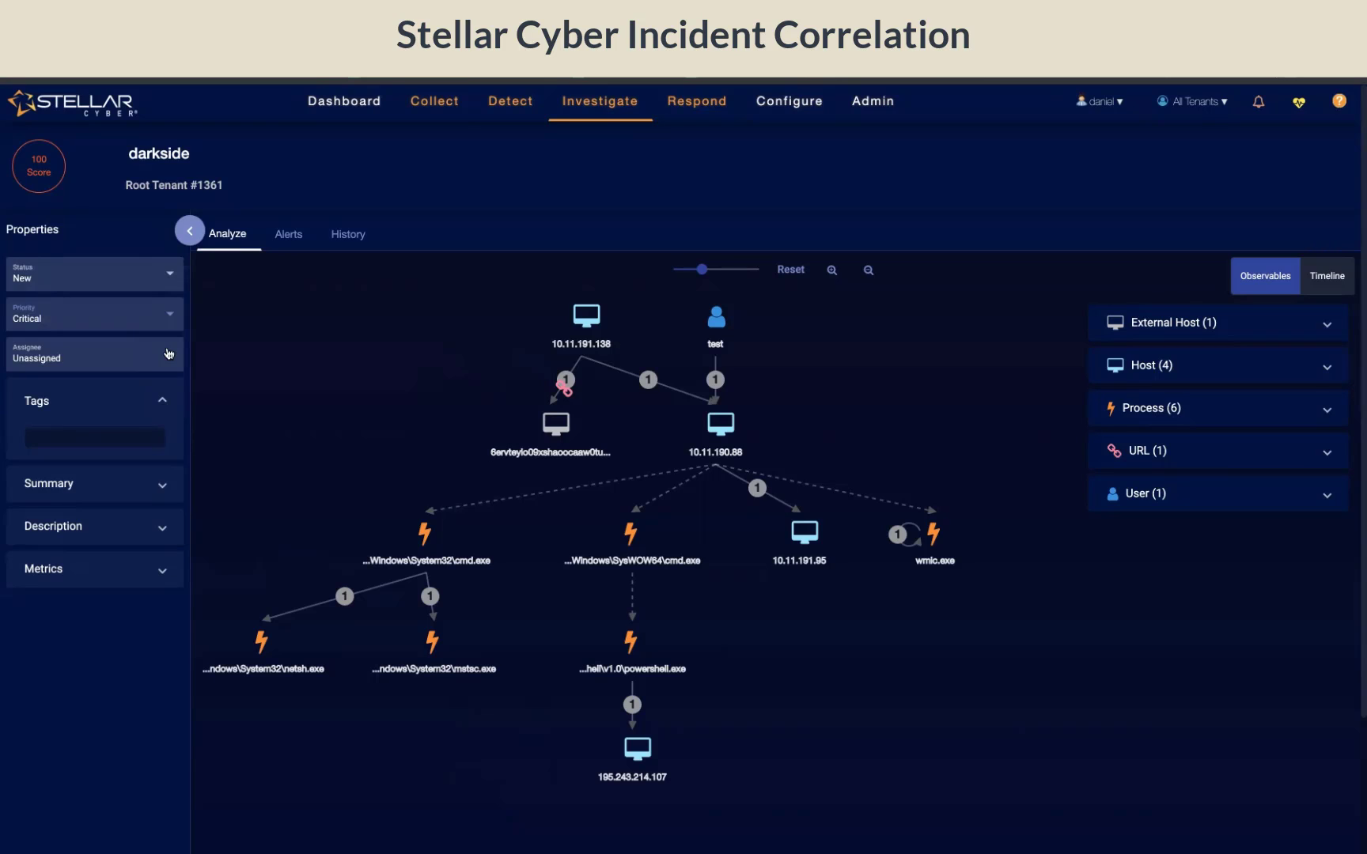
click(168, 353)
click(169, 353)
click(111, 432)
Shift the correlation graph, dragging the long-named host node left and the test user node right
mouse_move(561, 388)
mouse_down()
mouse_move(494, 388)
mouse_move(579, 378)
mouse_up()
drag(569, 434, 496, 434)
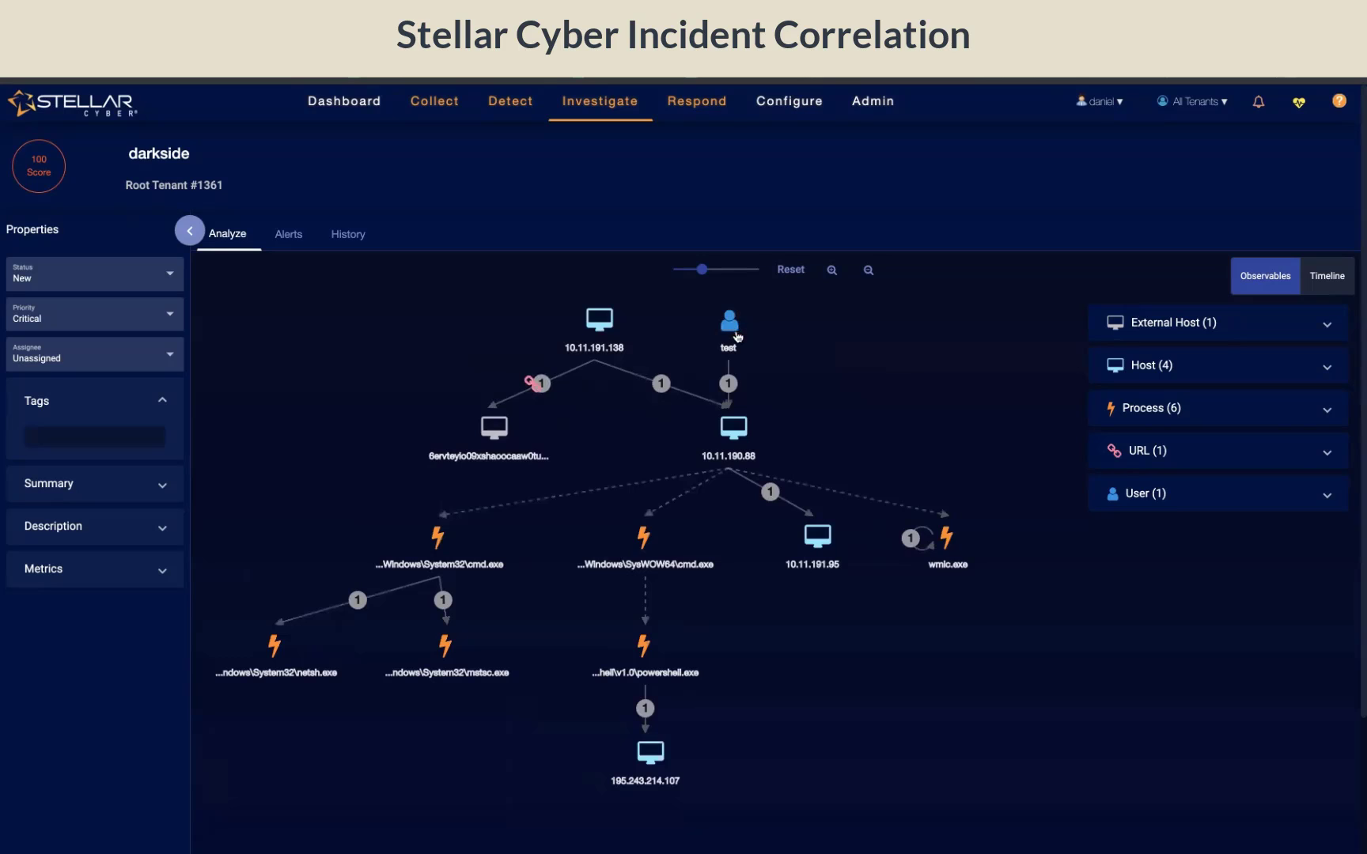
drag(736, 331, 809, 337)
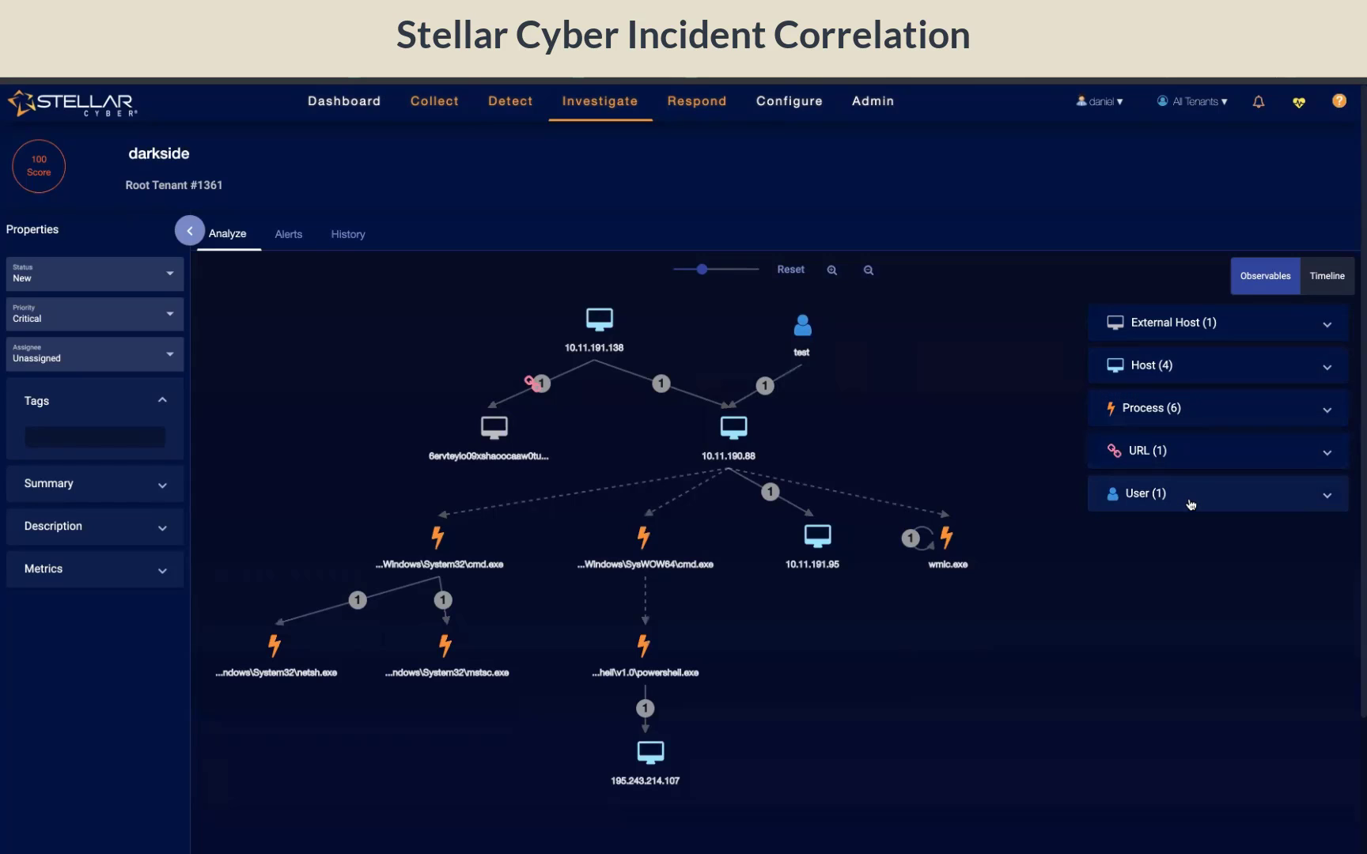
Expand and collapse the Host (4) and Process (6) observables lists
click(1327, 367)
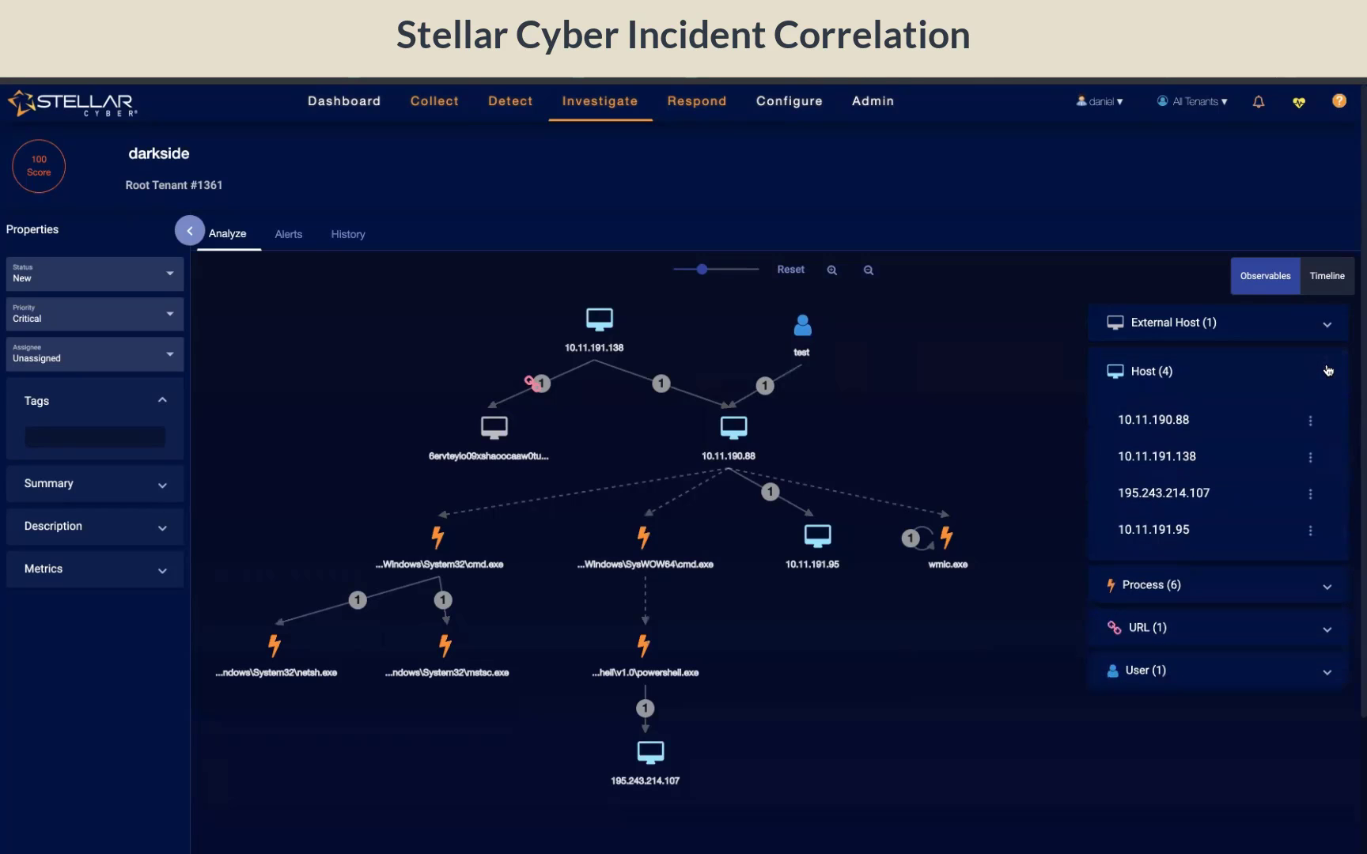
click(1328, 371)
click(1329, 411)
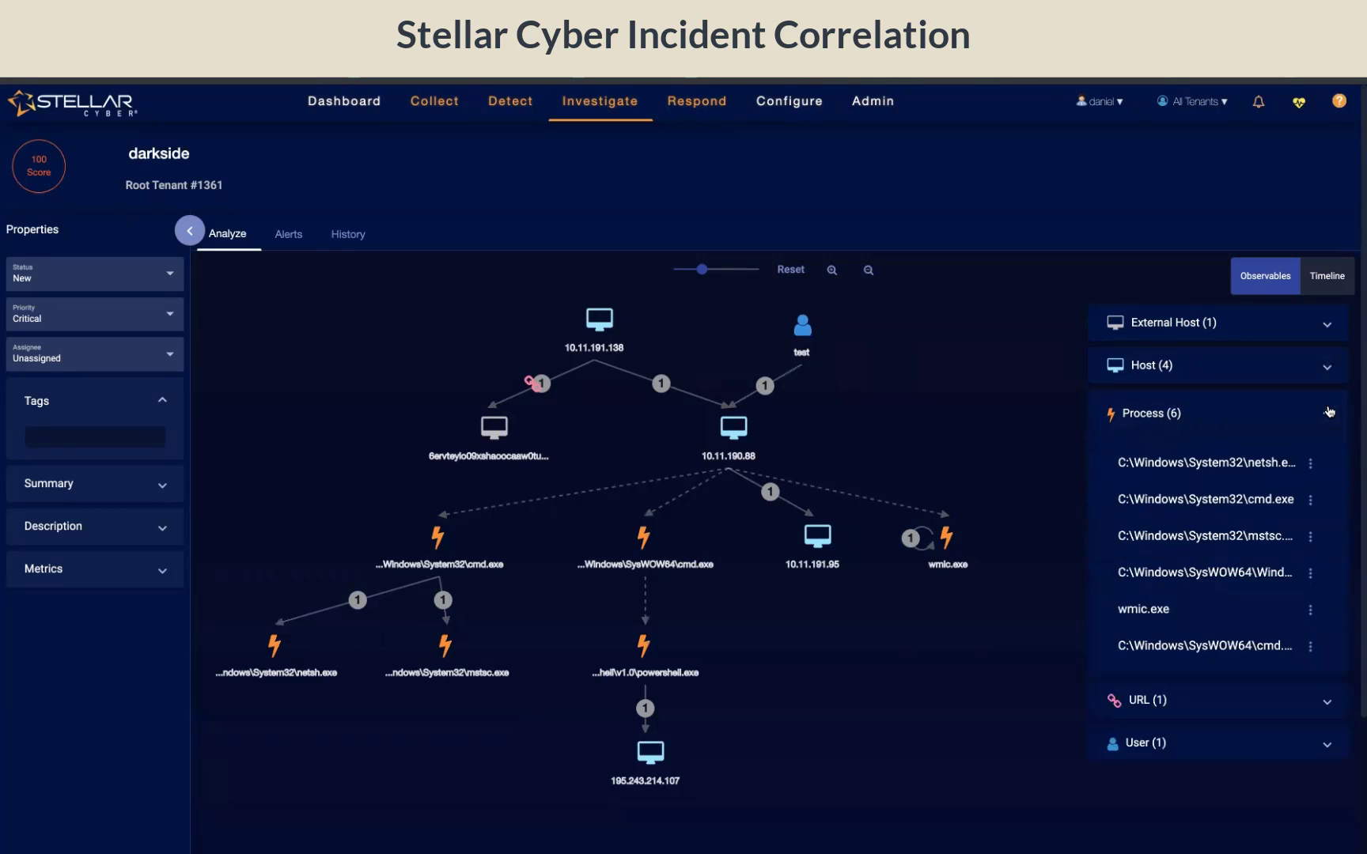
click(1329, 411)
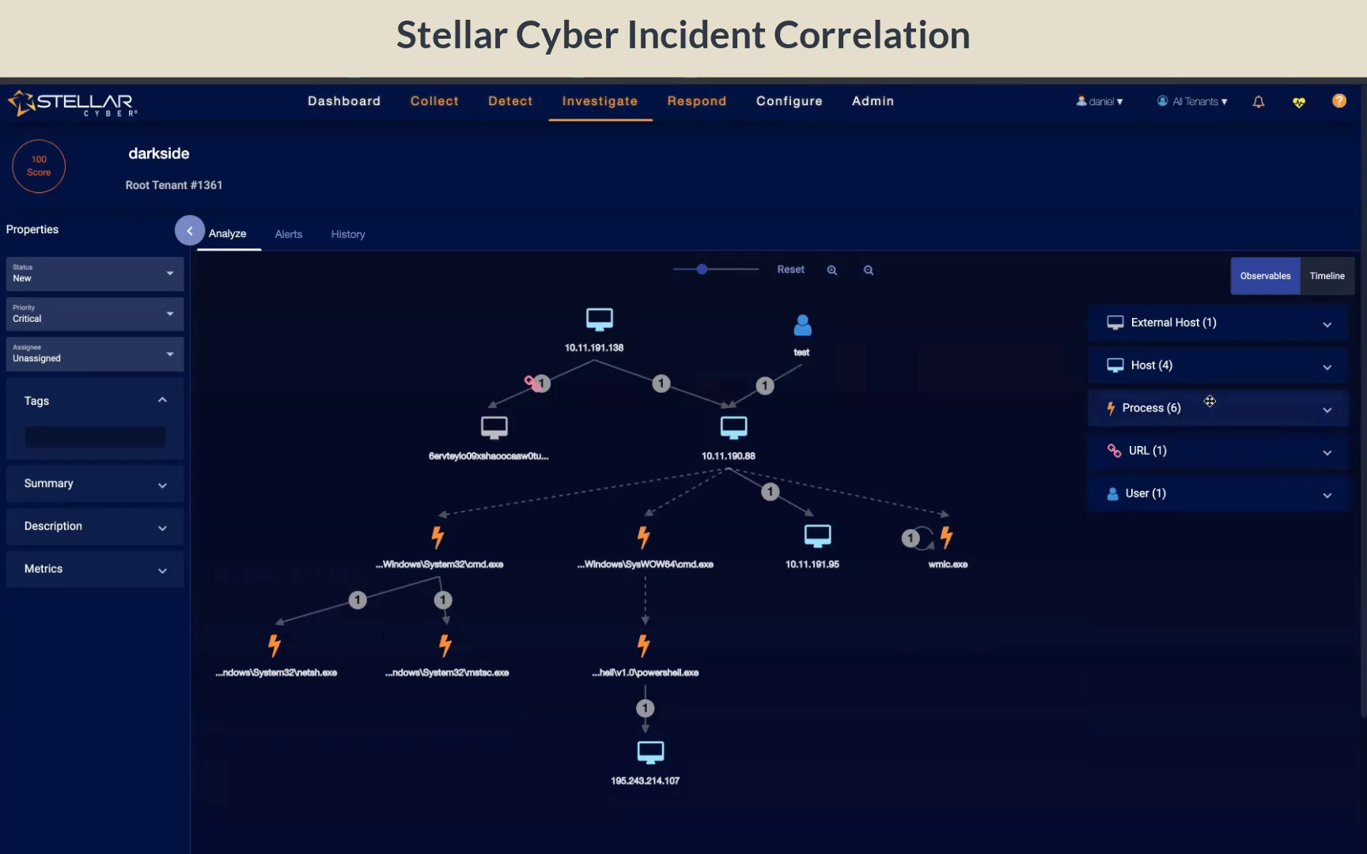
View the alerts on three graph links, then list all 8 alerts sorted earliest first
click(541, 382)
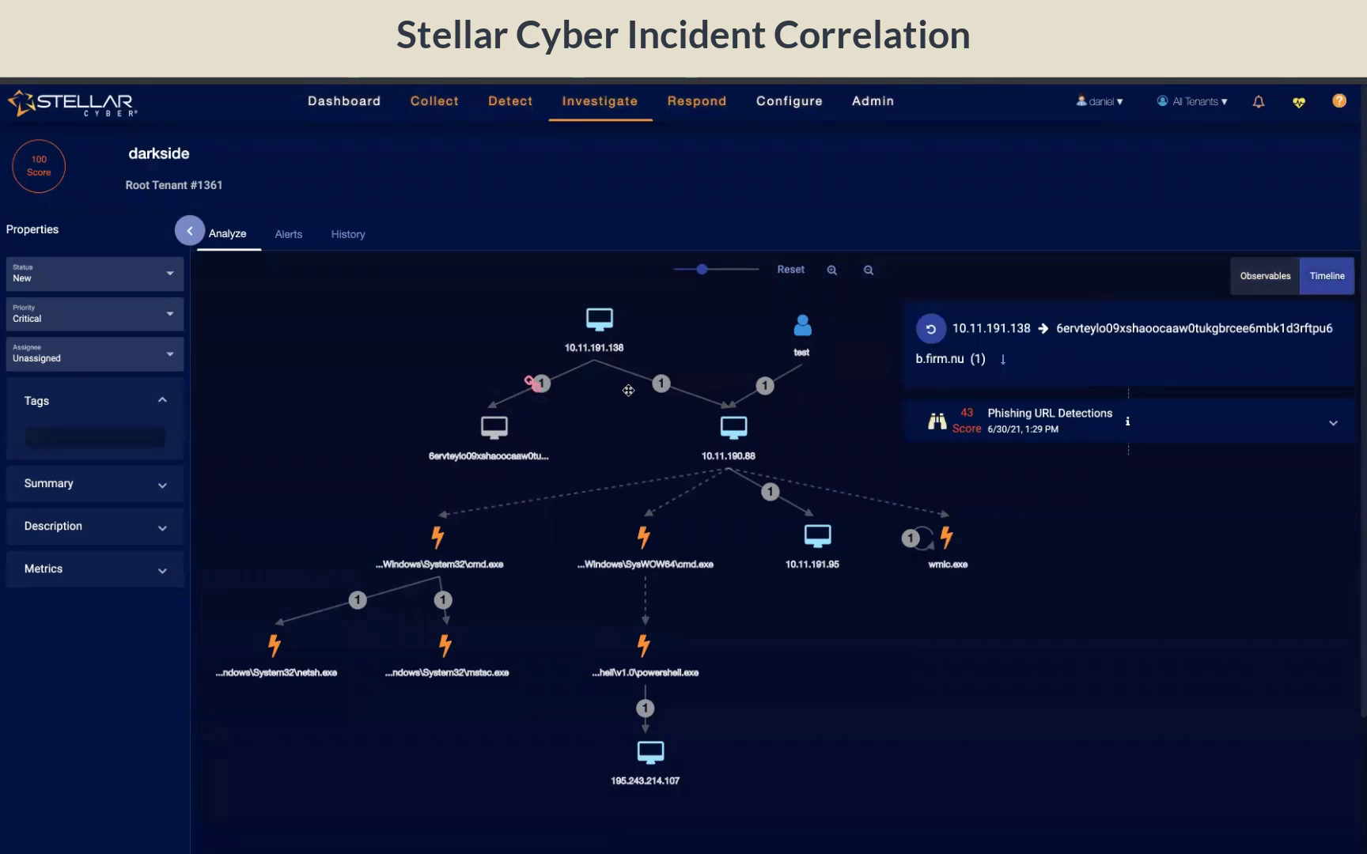
click(765, 393)
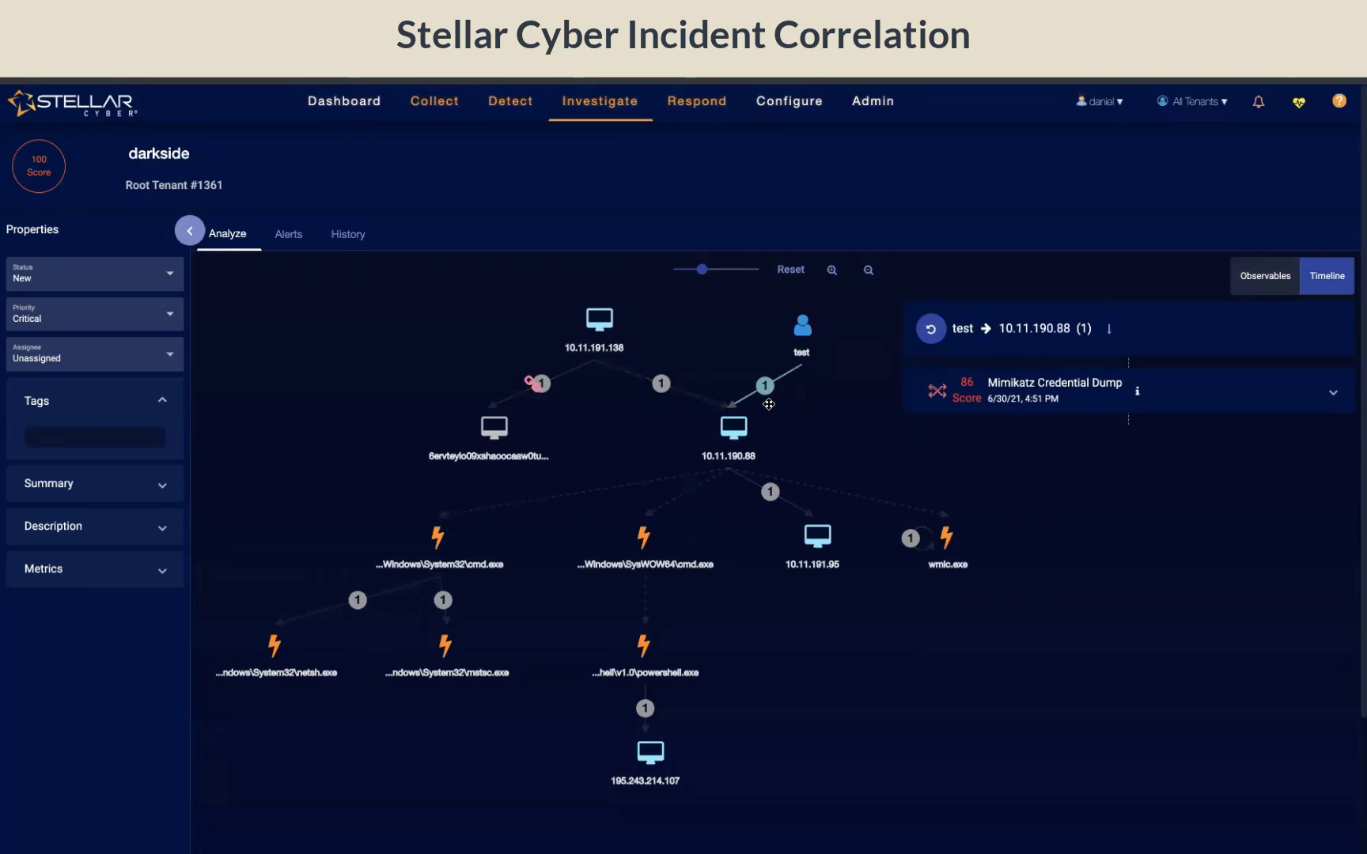
click(771, 492)
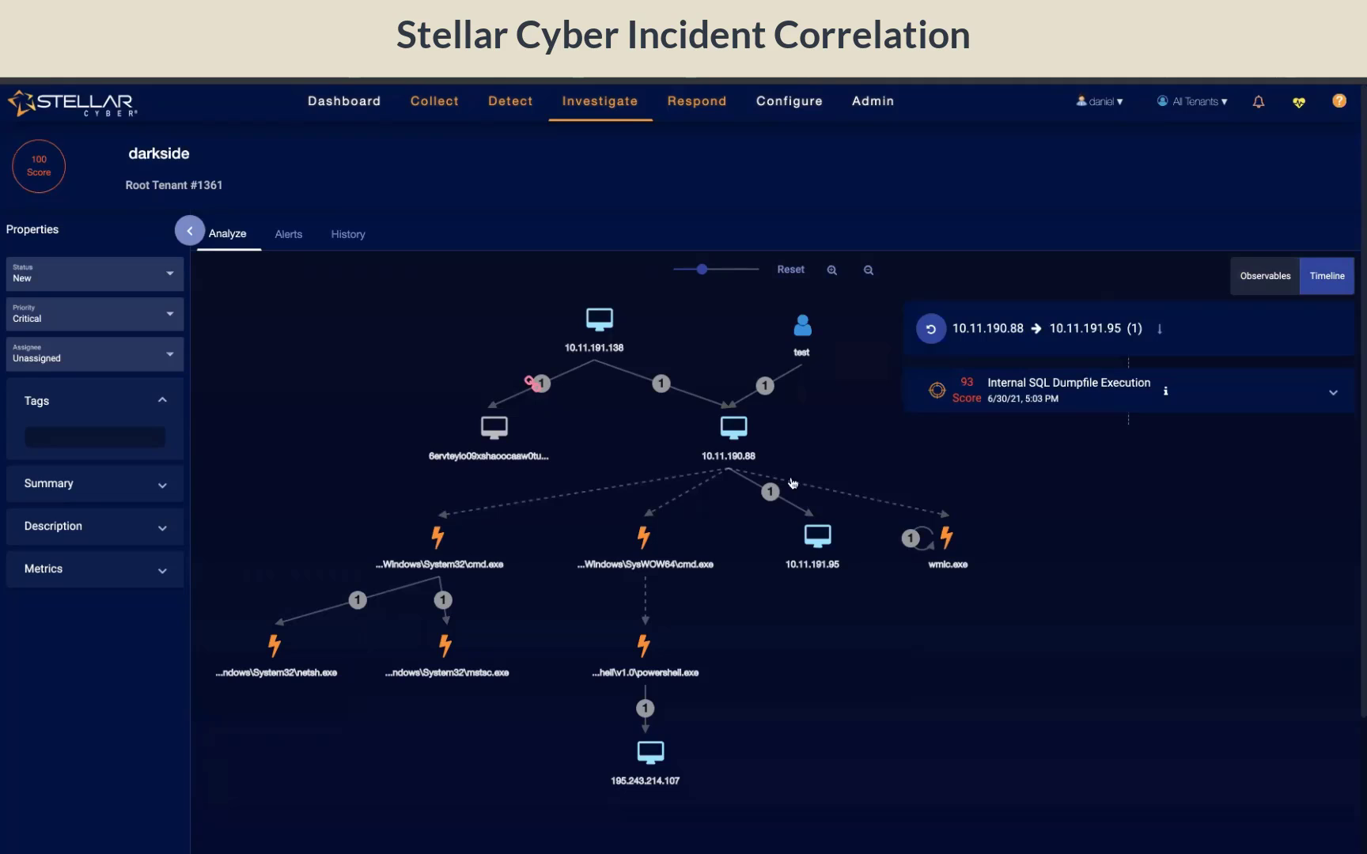
click(932, 330)
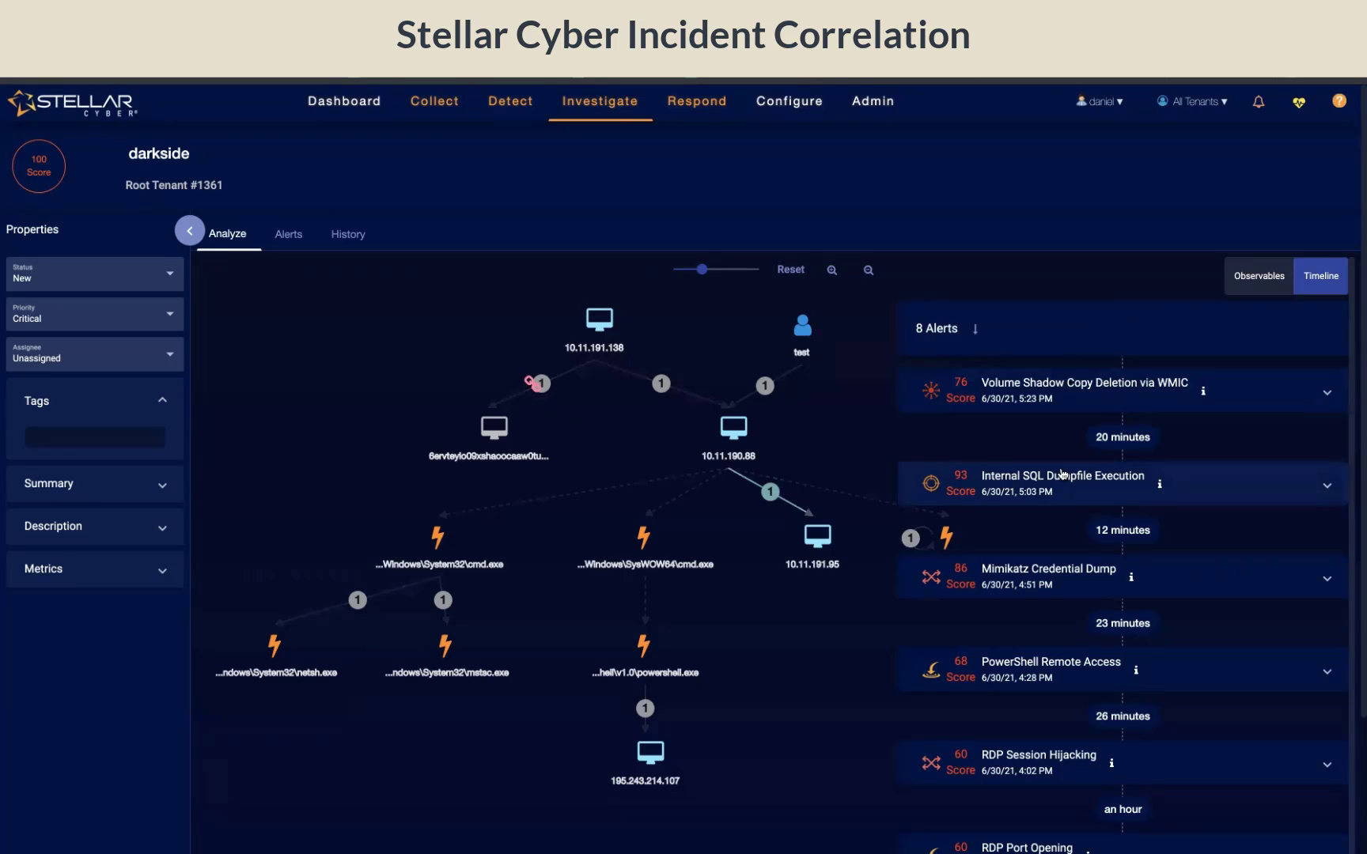
click(974, 331)
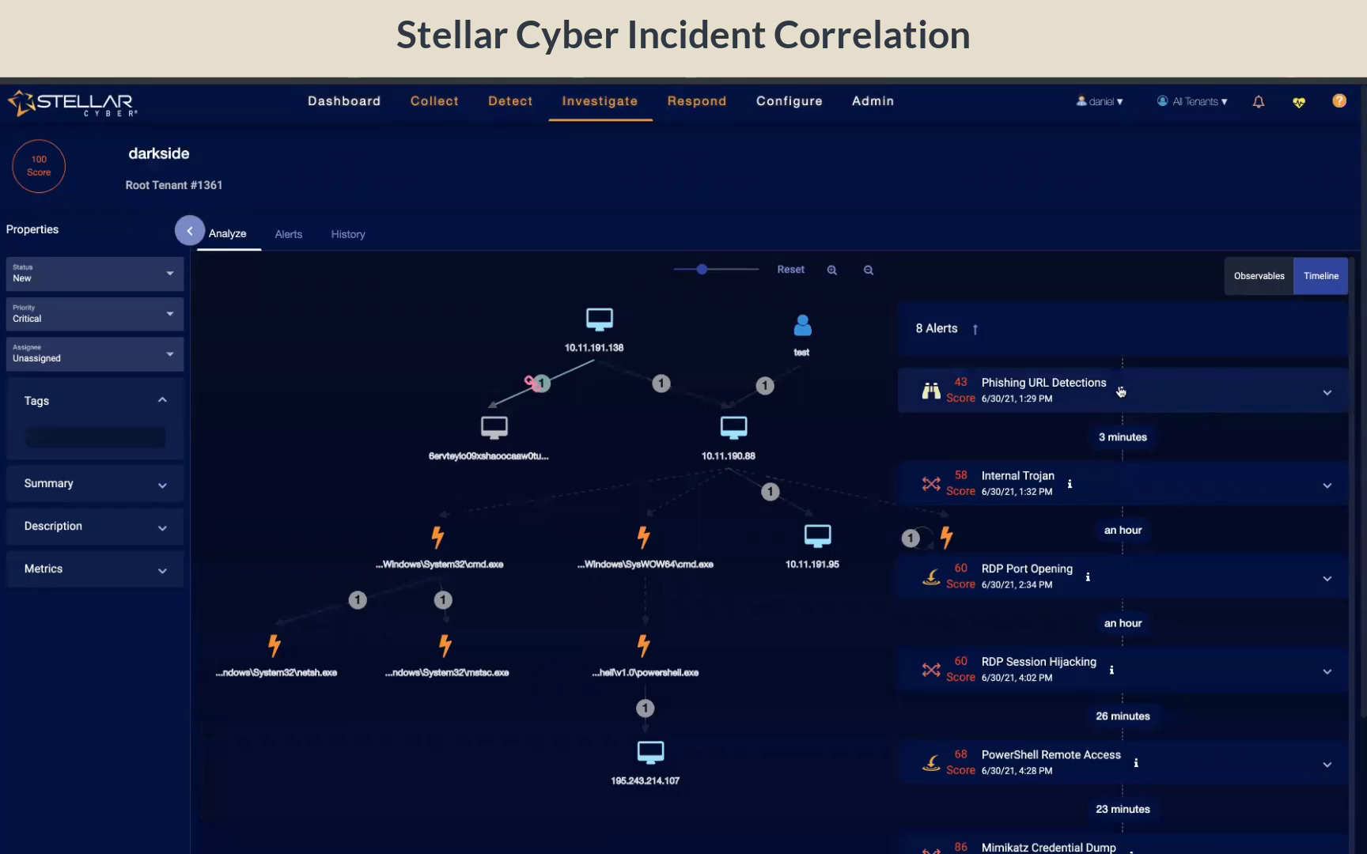
click(1326, 393)
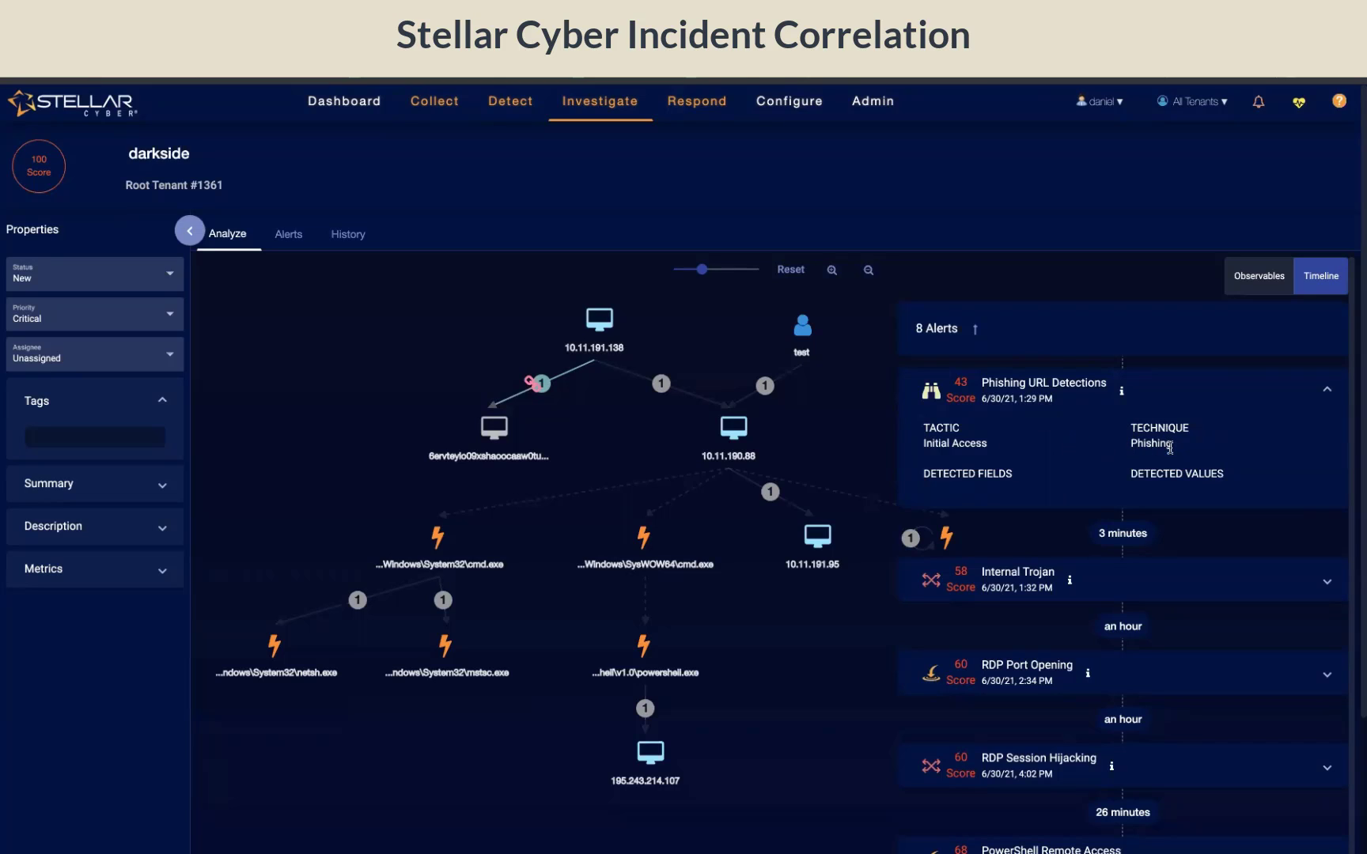
click(1122, 391)
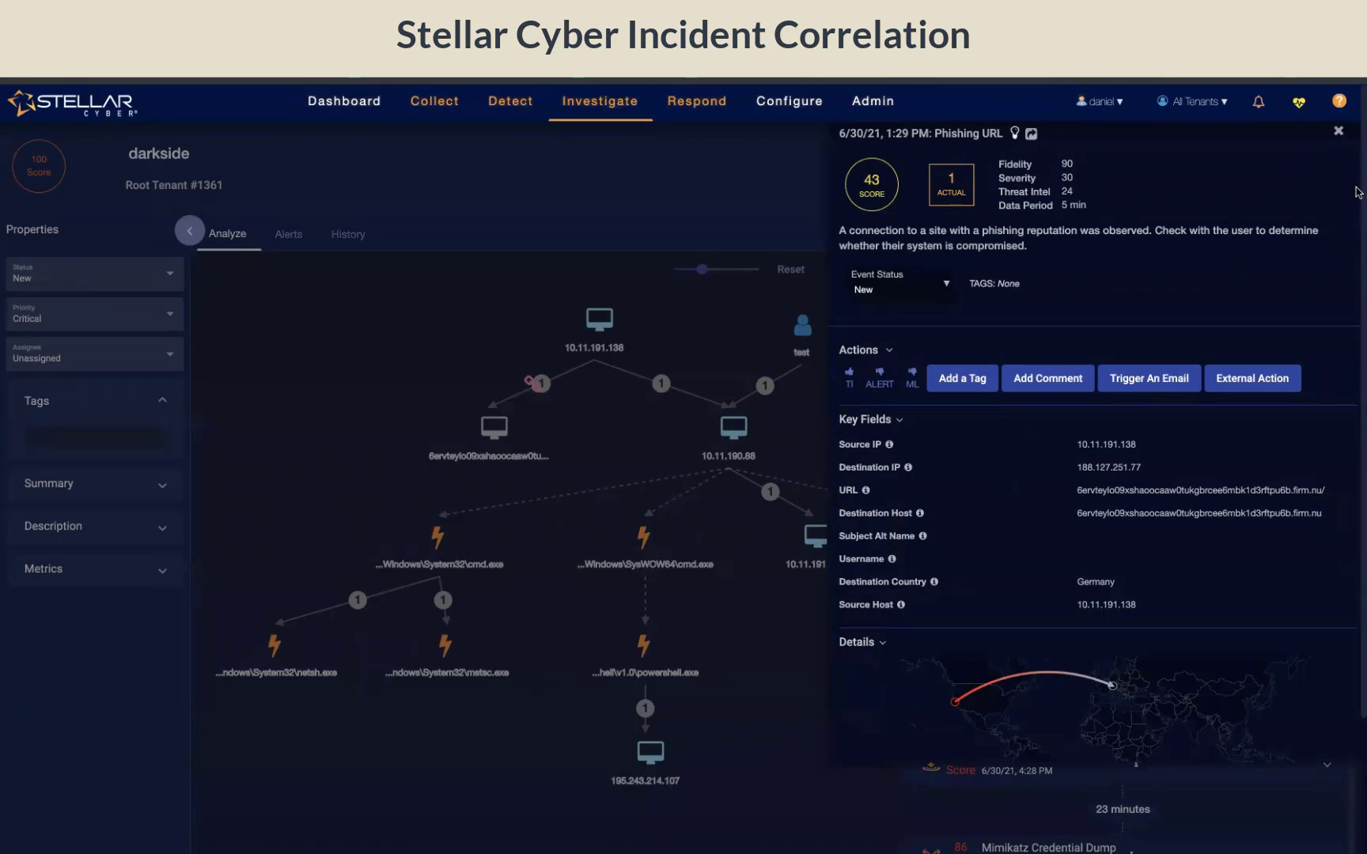
click(1338, 131)
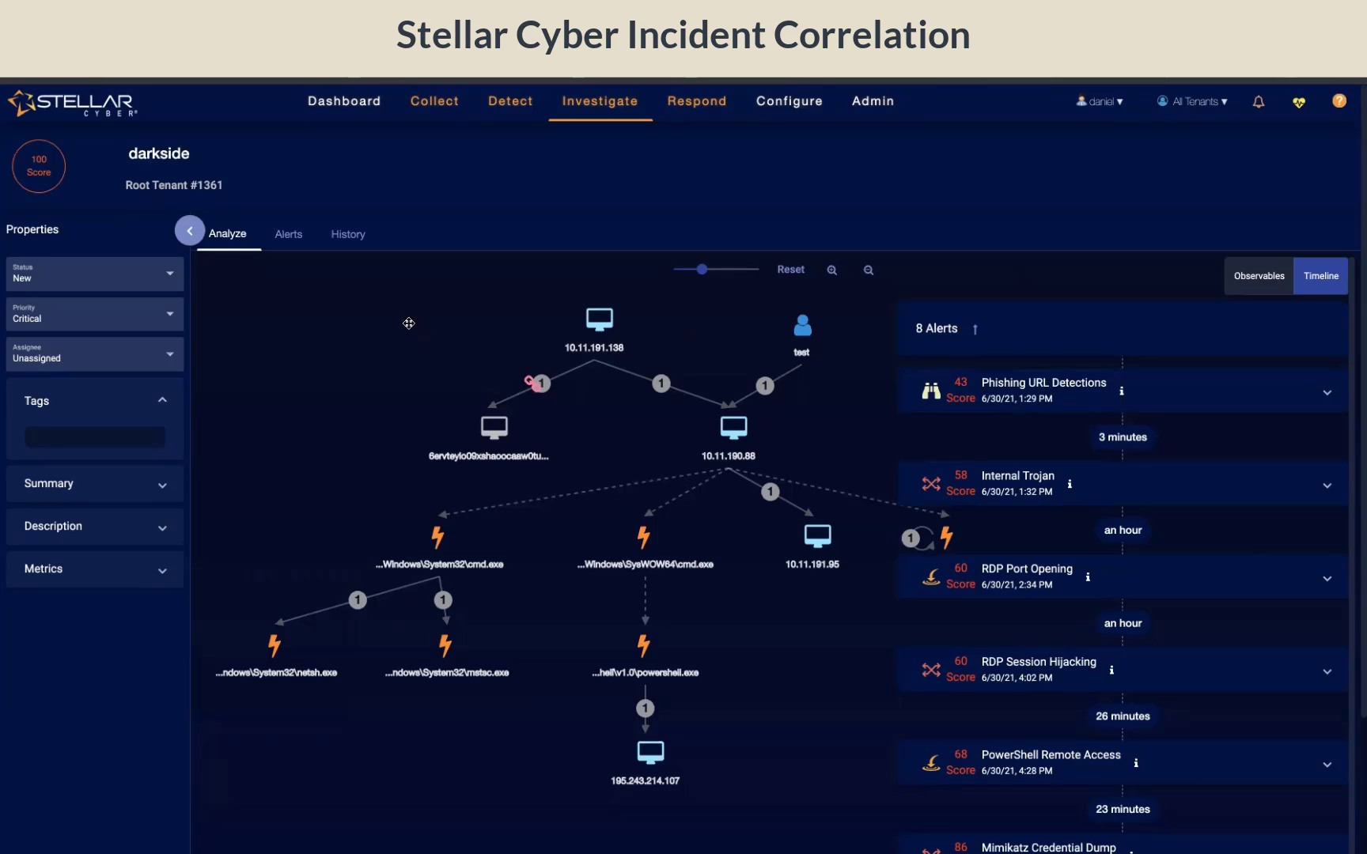
Review the incident's Alerts table, then go back to the main Dashboard
click(290, 235)
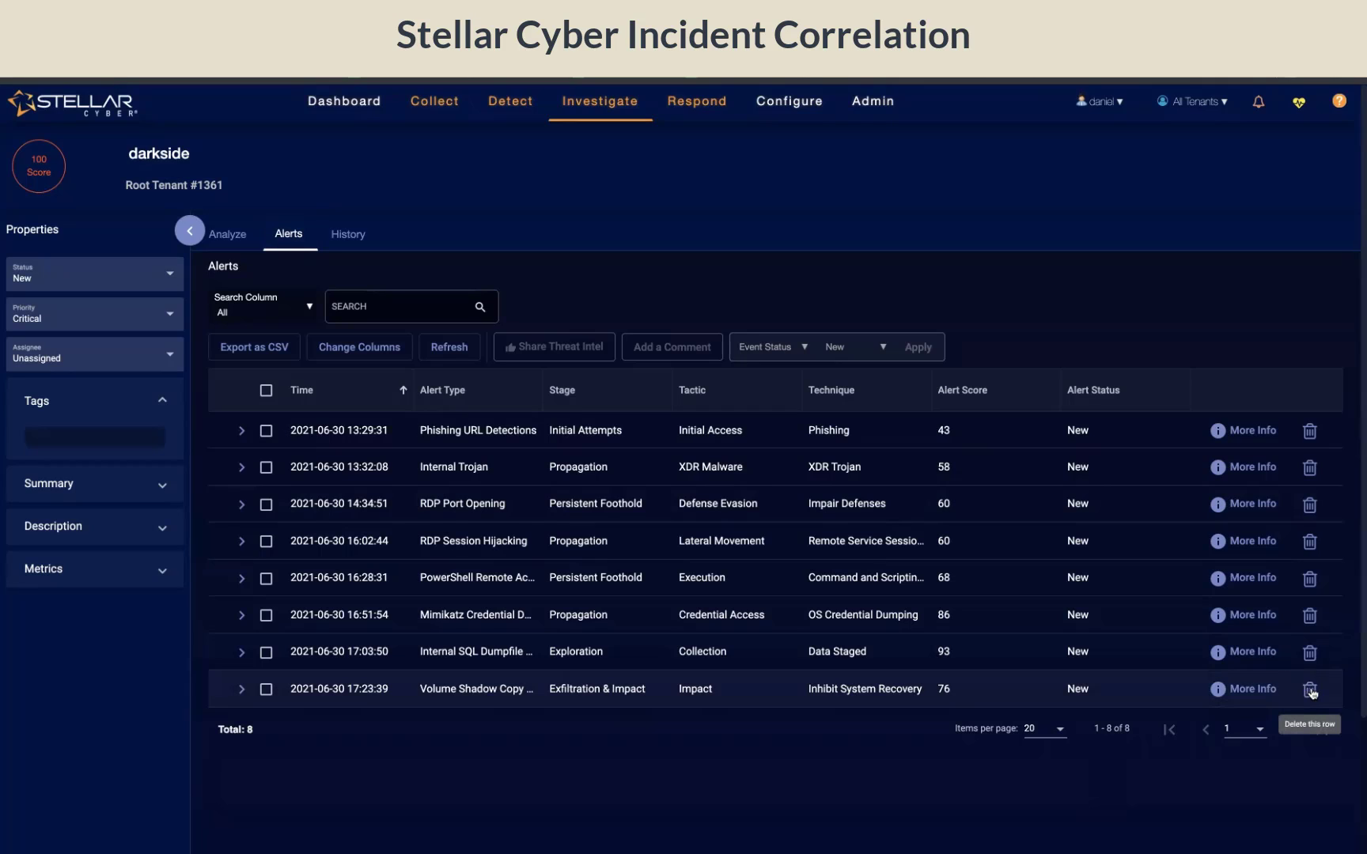
click(90, 106)
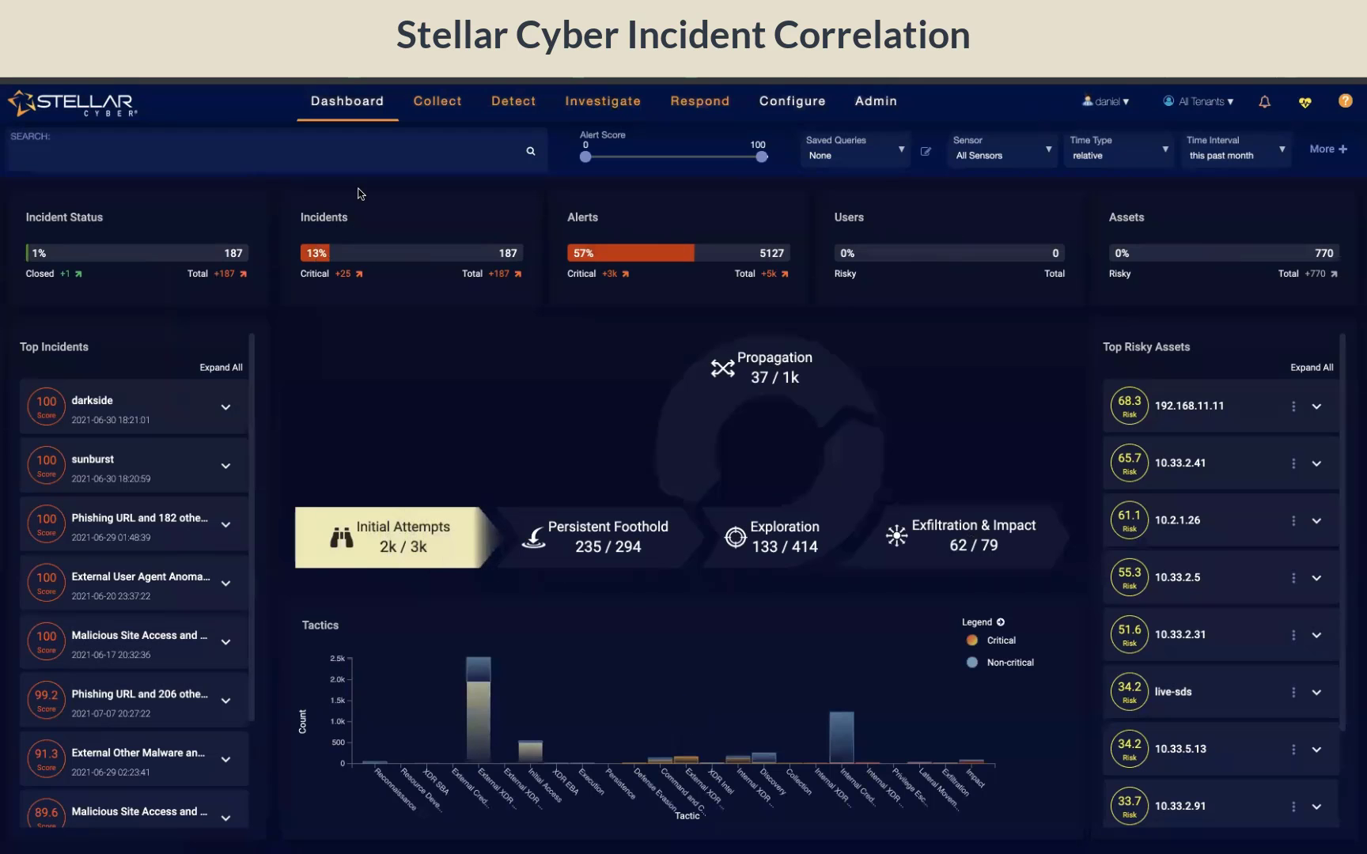